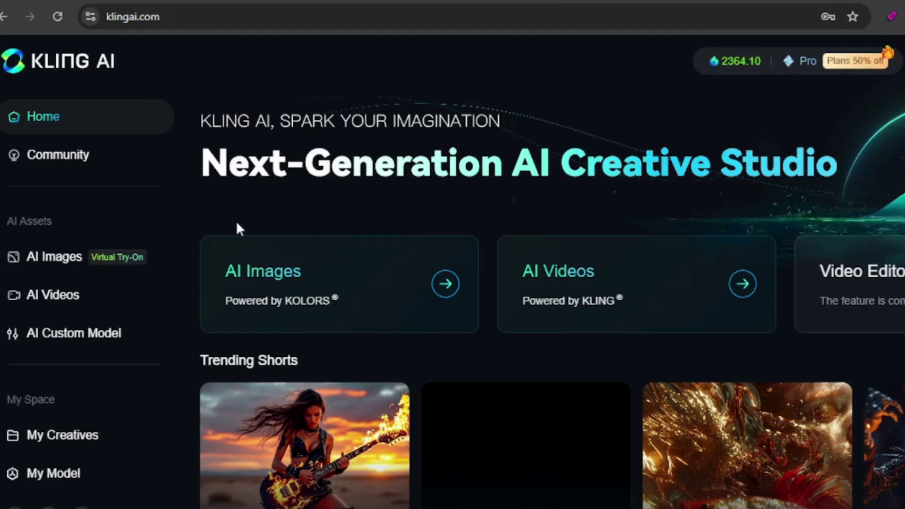
- Open the AI Images virtual try-on, check Multiple Garments, then upload the yellow dress as a single garment
click(80, 261)
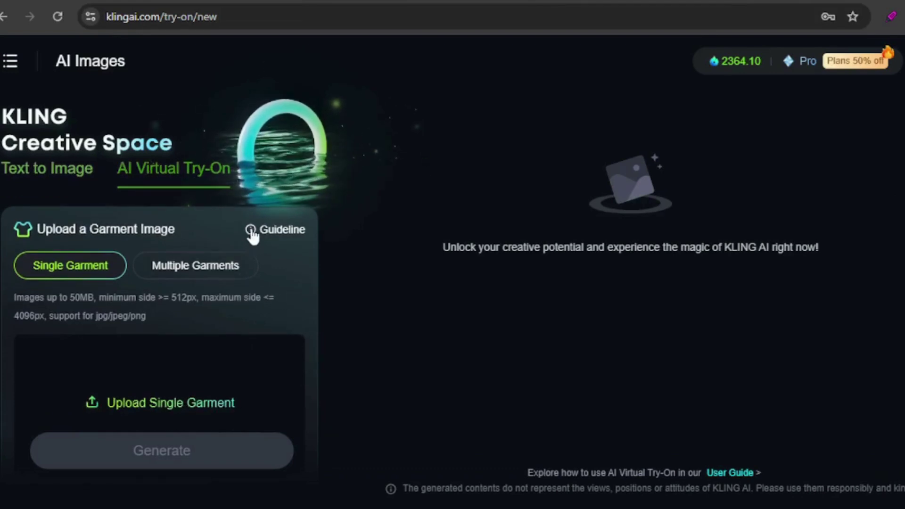
mouse_move(252, 236)
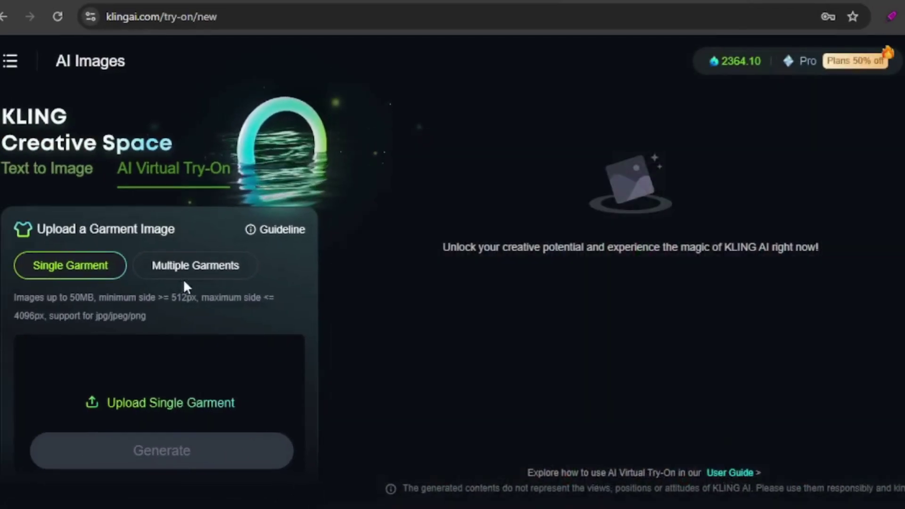
click(198, 270)
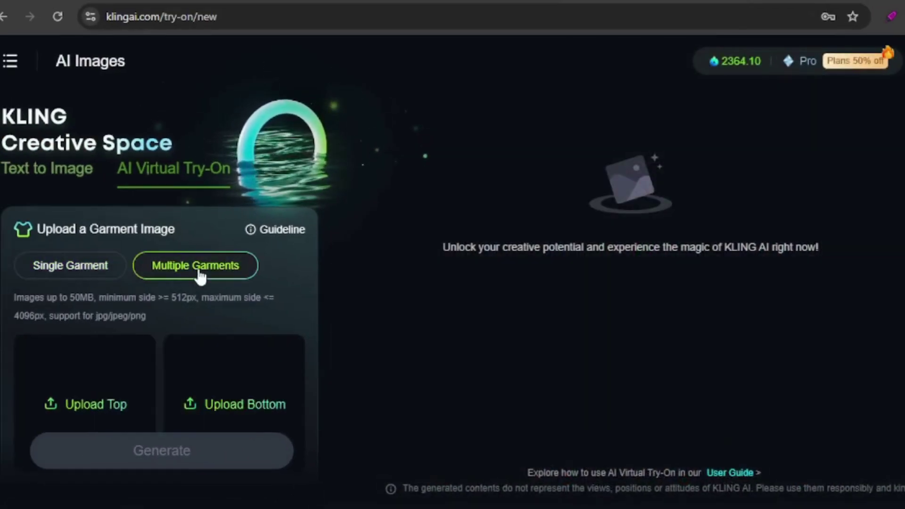
scroll(236, 312, down, 5)
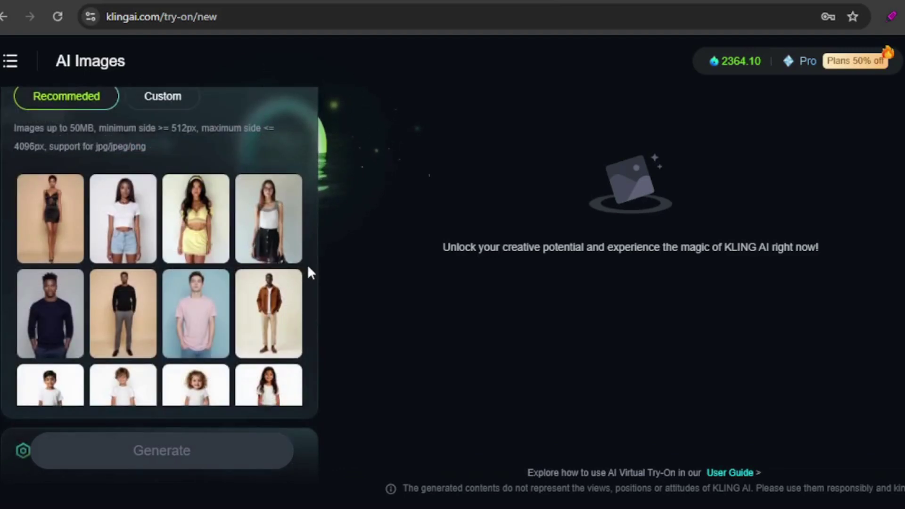
scroll(308, 270, down, 1)
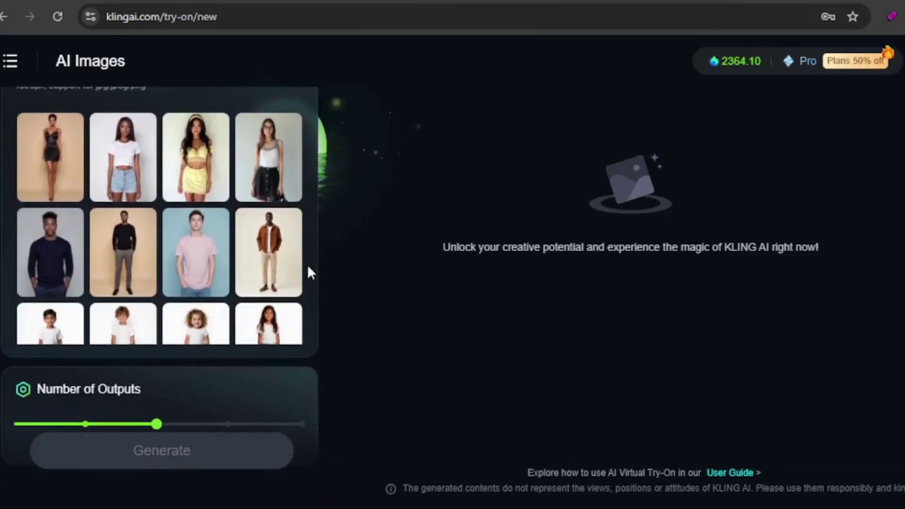
scroll(256, 276, up, 5)
mouse_move(256, 274)
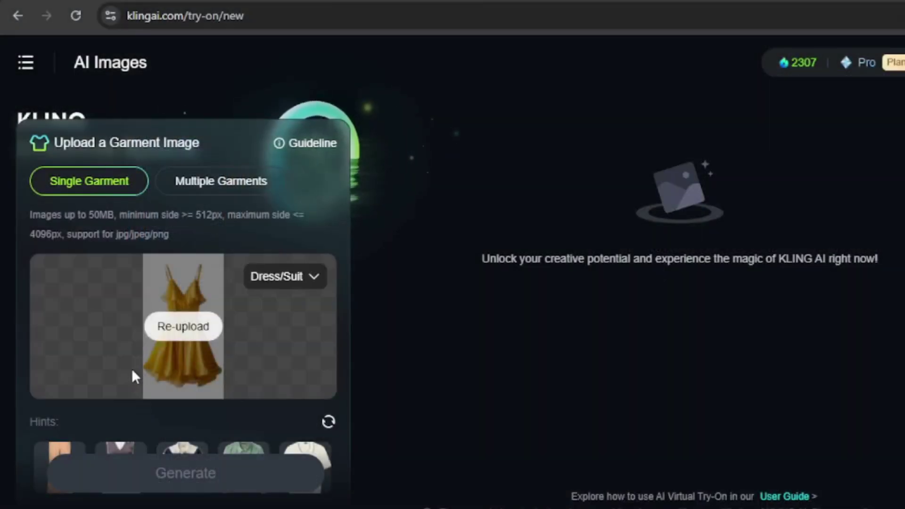
- Categorize the yellow dress as Dress/Suit and generate two try-ons on custom model girl5.png
click(284, 277)
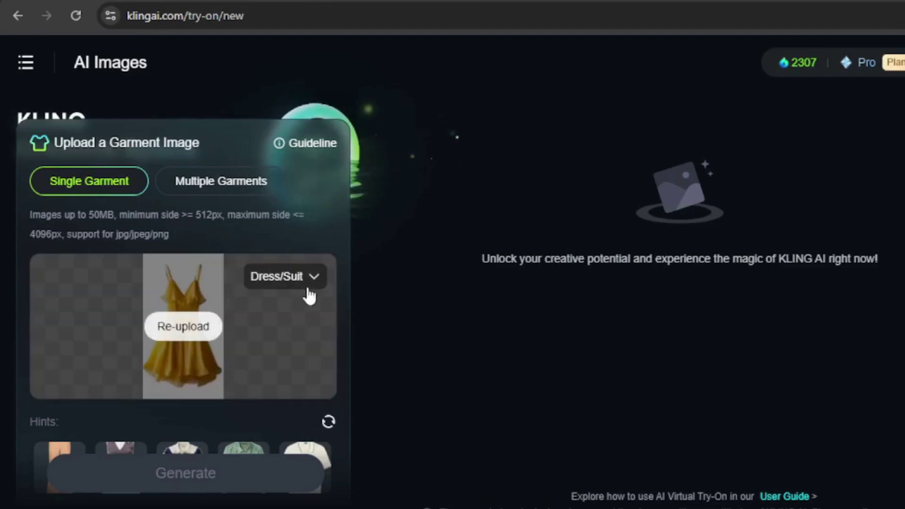
click(309, 282)
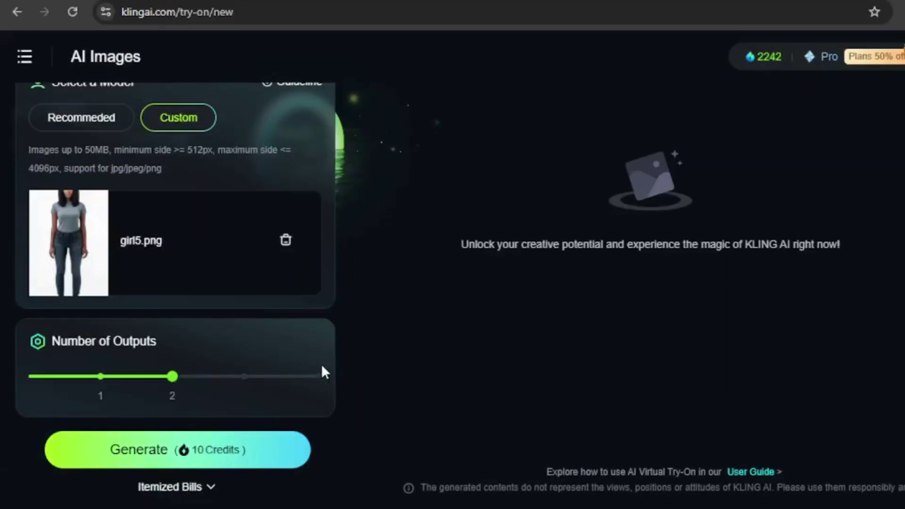
mouse_move(165, 368)
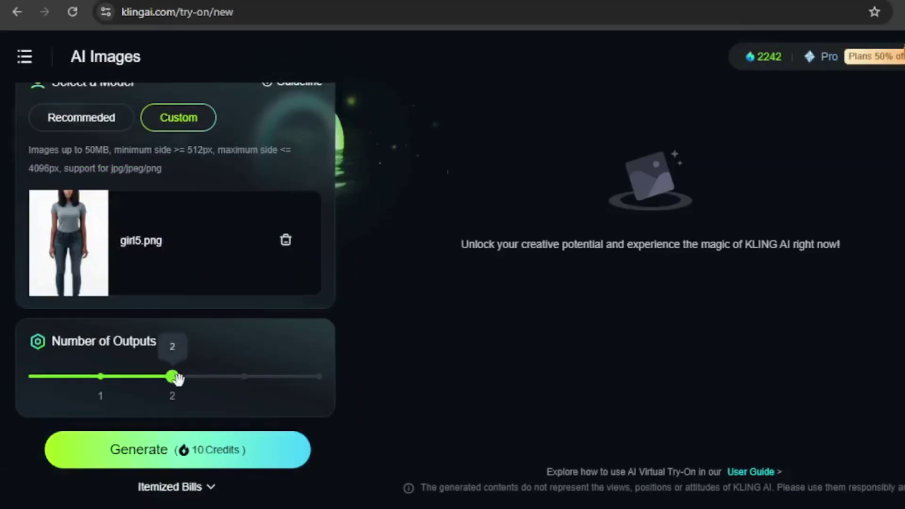
click(200, 453)
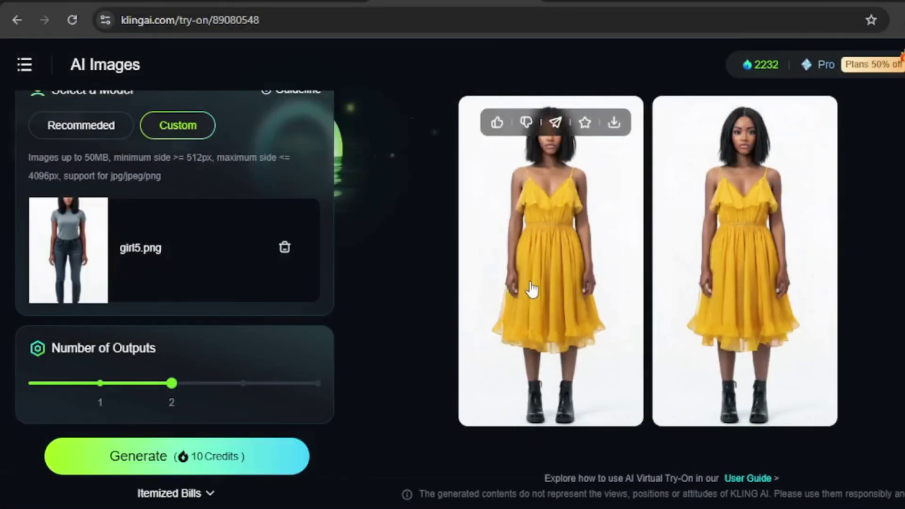
- Generate the black polka-dot dress try-on and view the first result full size
click(531, 286)
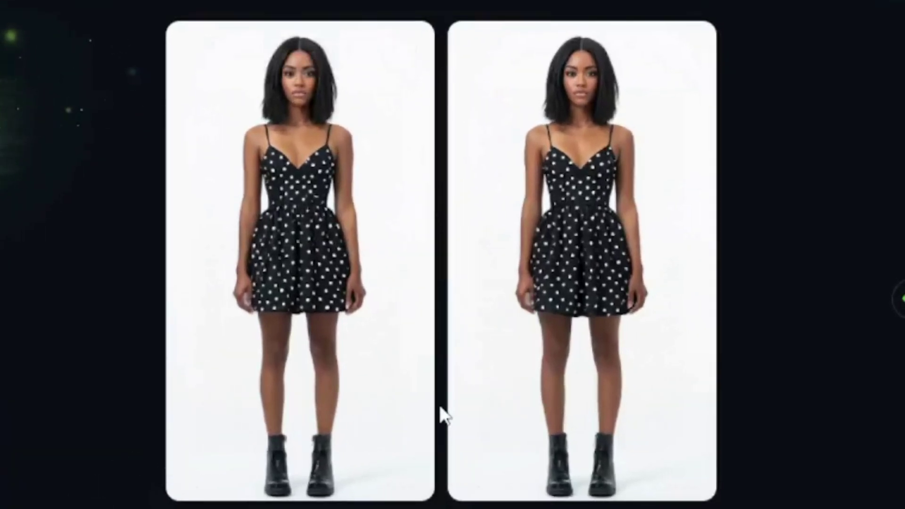
mouse_move(364, 360)
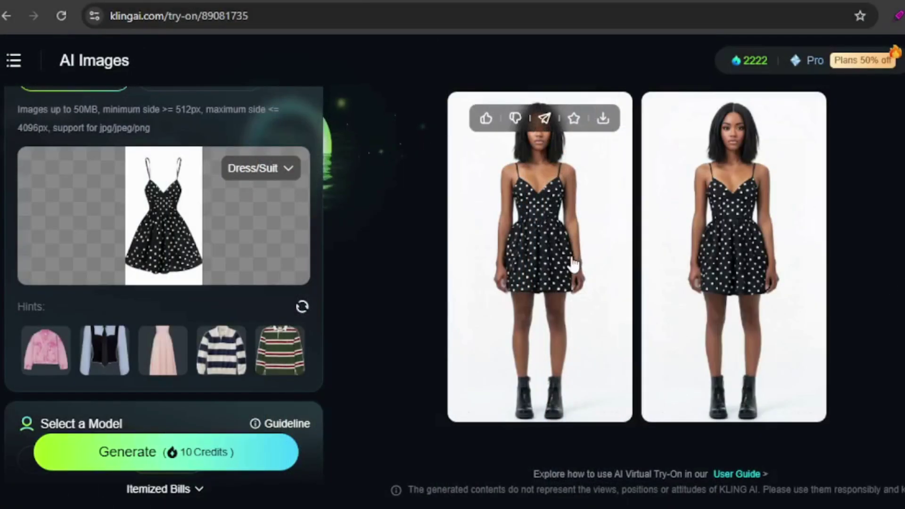
click(574, 264)
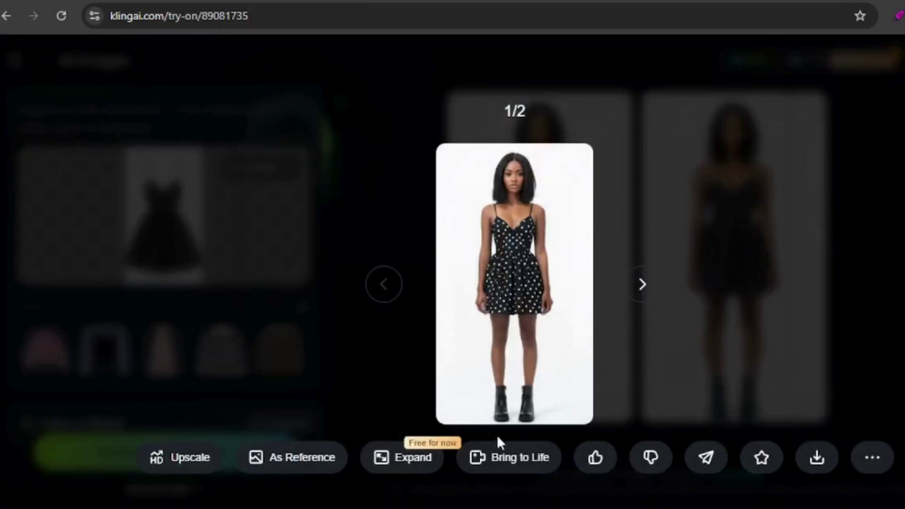
- Animate the polka-dot image into a turning-around video, then regenerate with a negative prompt against distortion and blur
click(504, 457)
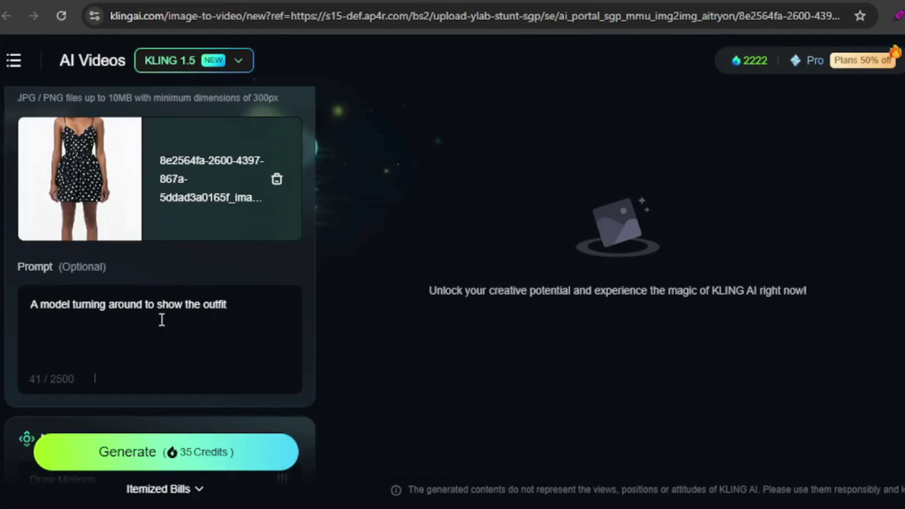
scroll(242, 402, down, 10)
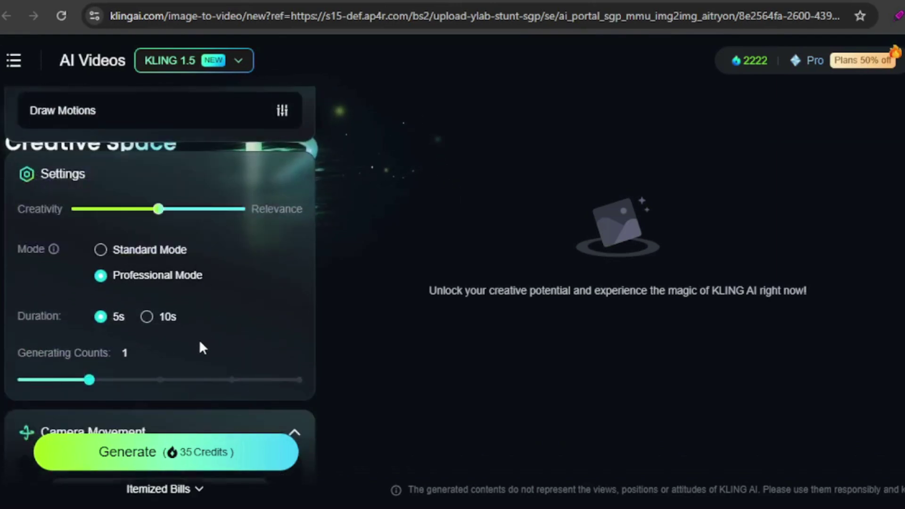
scroll(238, 344, down, 2)
click(178, 452)
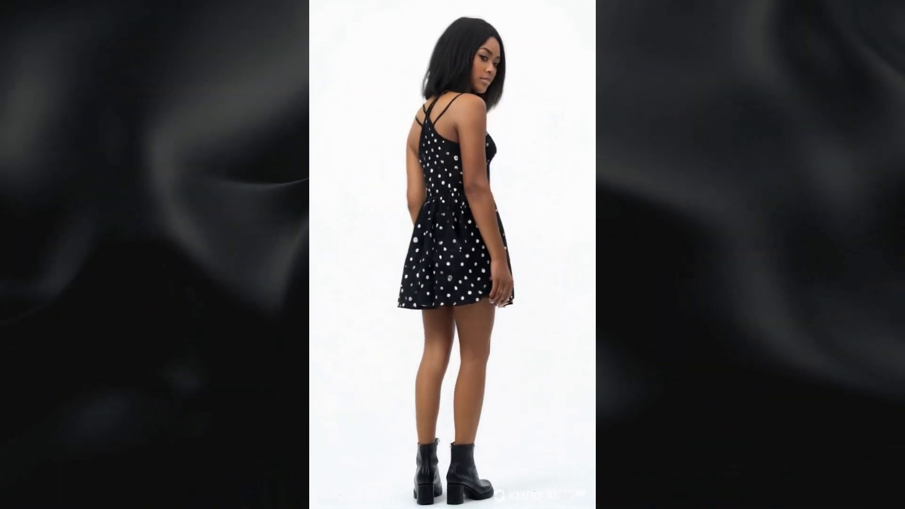
text(figu)
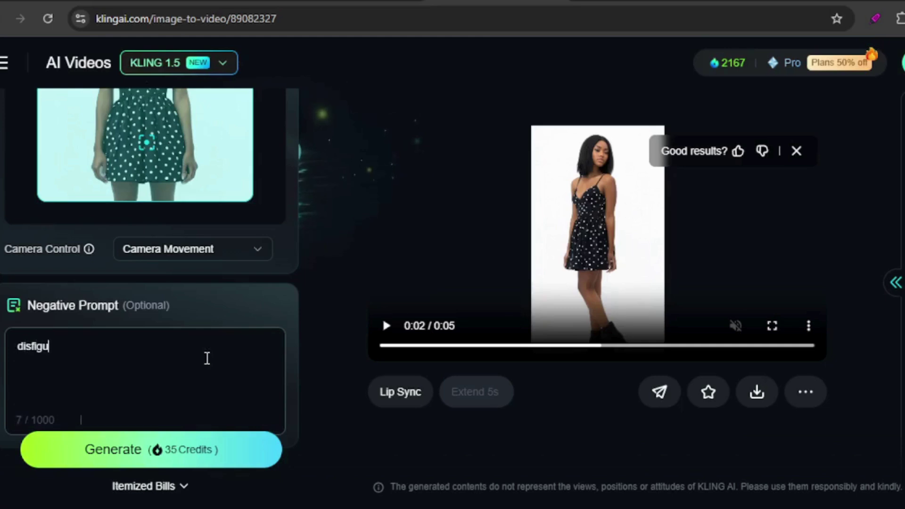
text(rement, m)
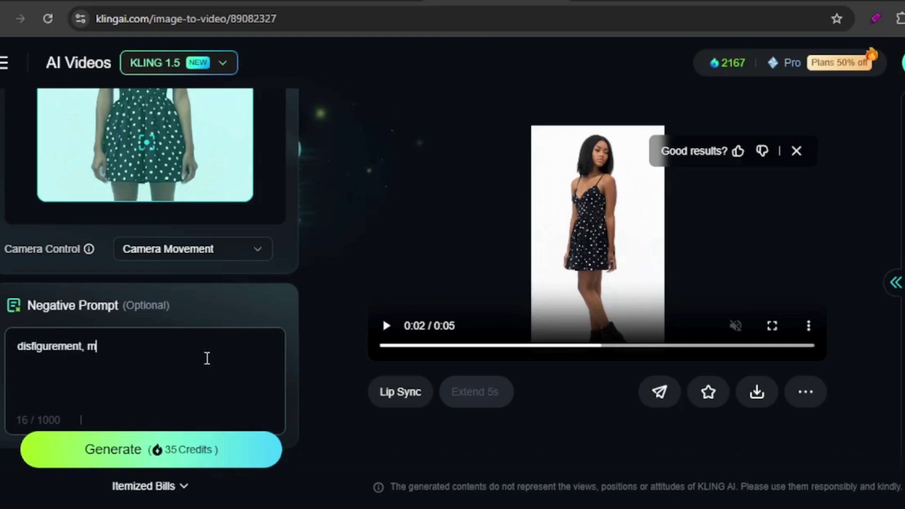
text(o)
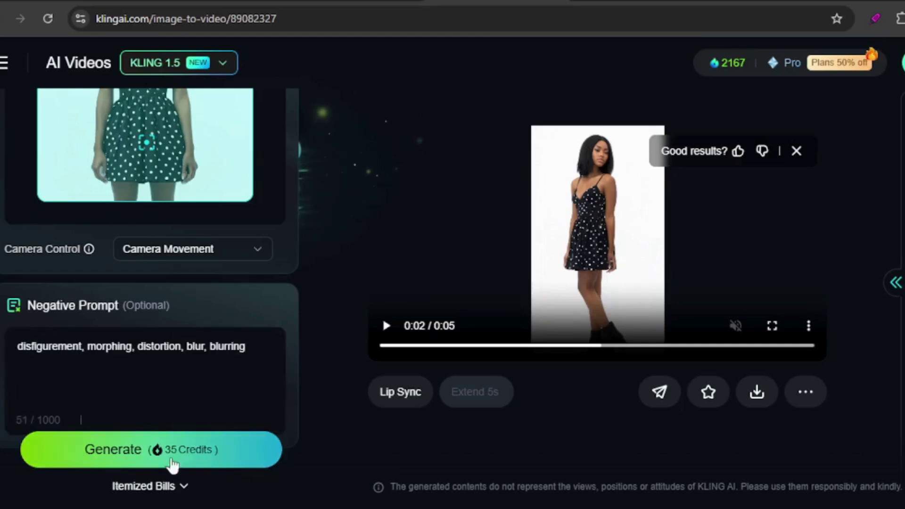
click(168, 456)
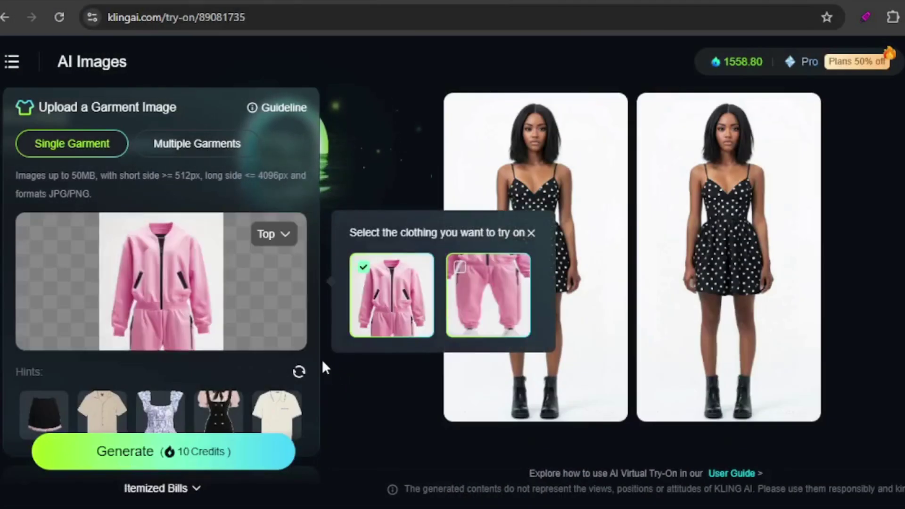
- Review the pink jacket results, then switch the try-on to the pink pants with Dress/Suit category
mouse_move(297, 330)
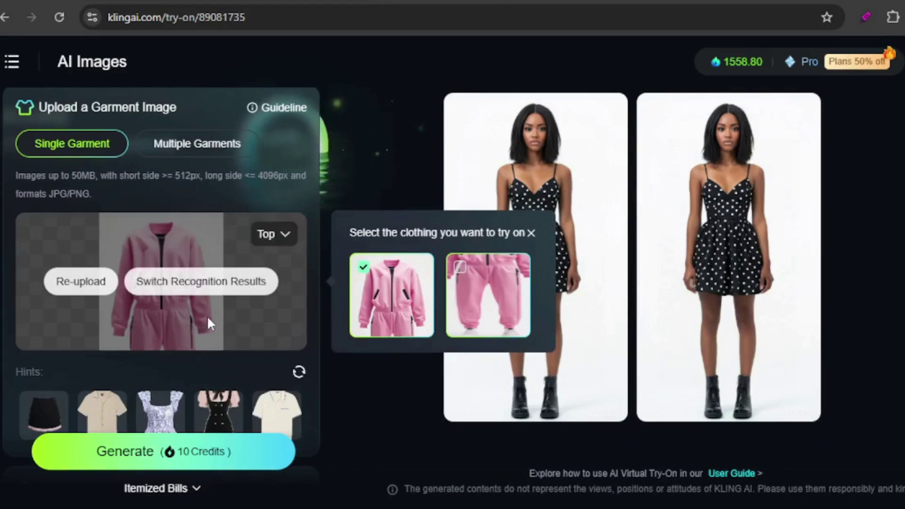
click(258, 300)
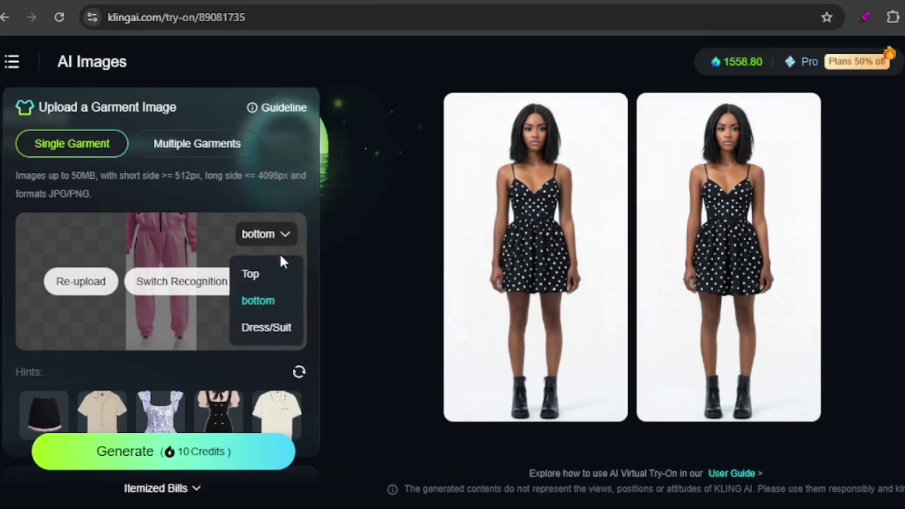
click(274, 327)
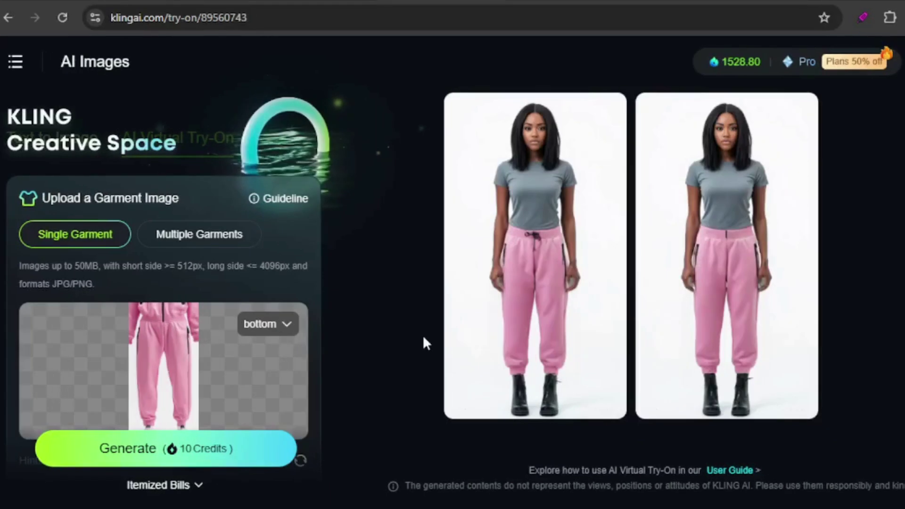
mouse_move(521, 330)
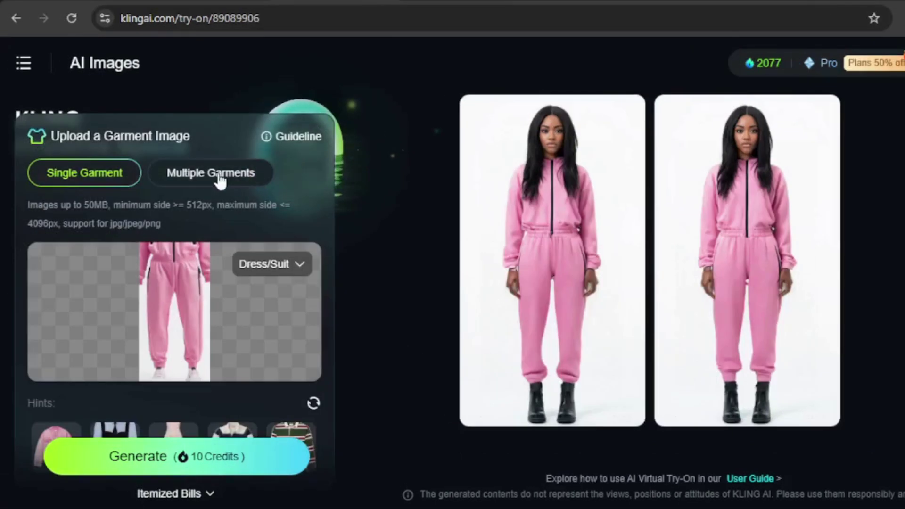
- Upload top1 from Downloads as the top, pair it with jeans, and generate the sweater-and-jeans try-on
click(220, 178)
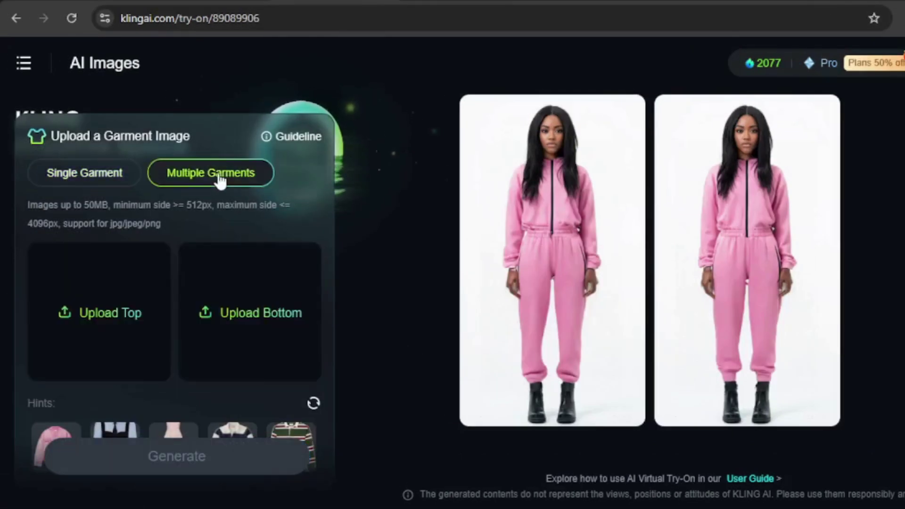
click(130, 314)
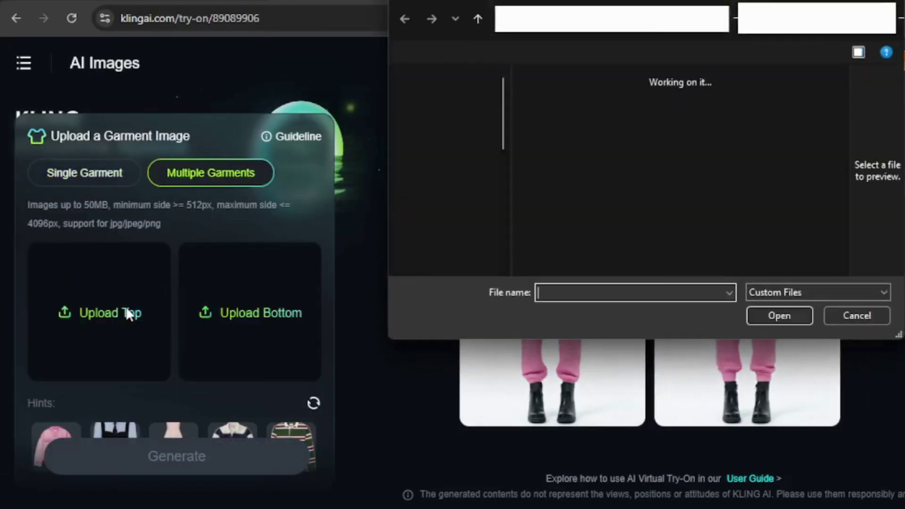
double_click(675, 136)
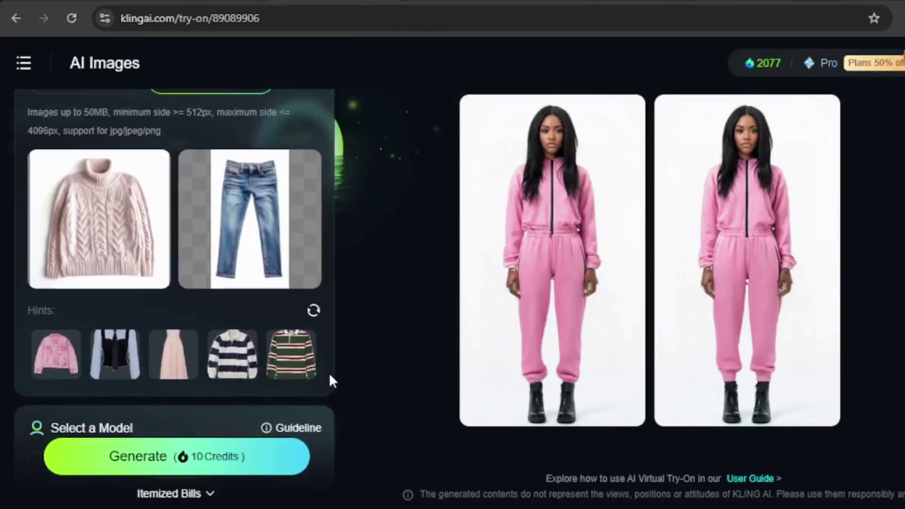
click(190, 466)
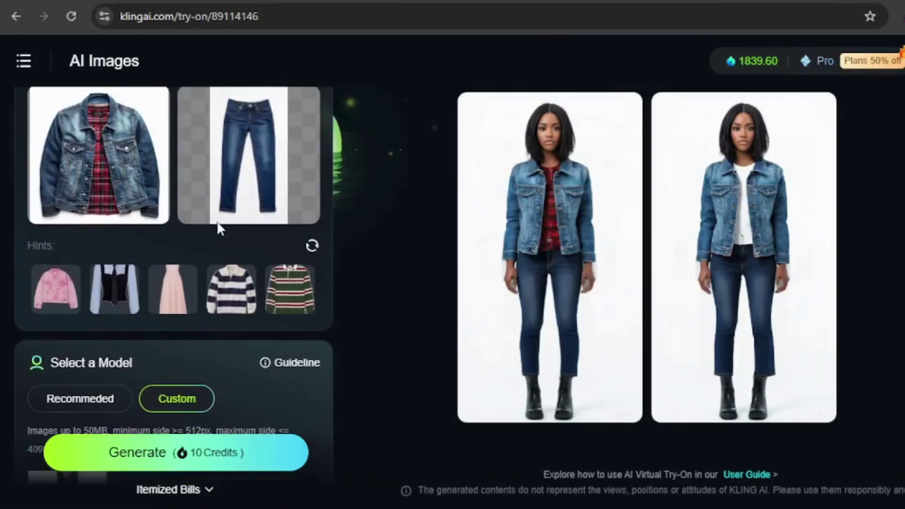
mouse_move(140, 220)
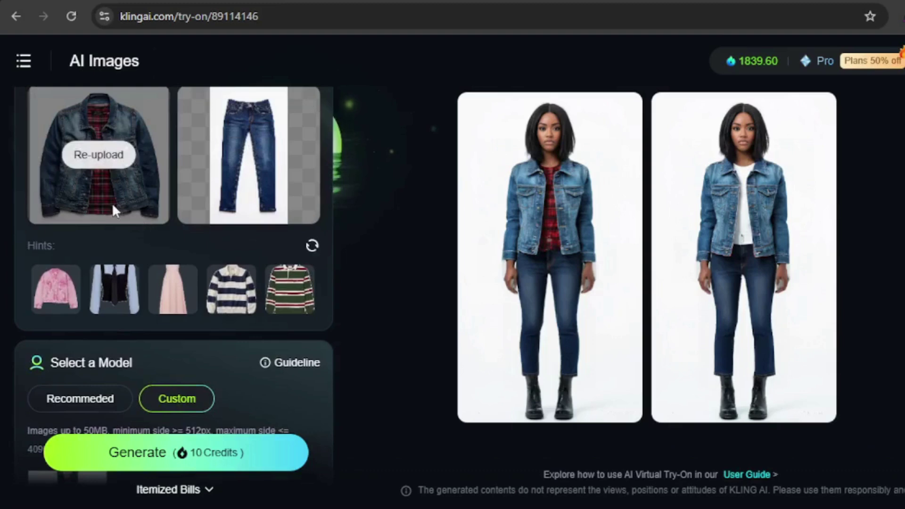
scroll(109, 203, down, 3)
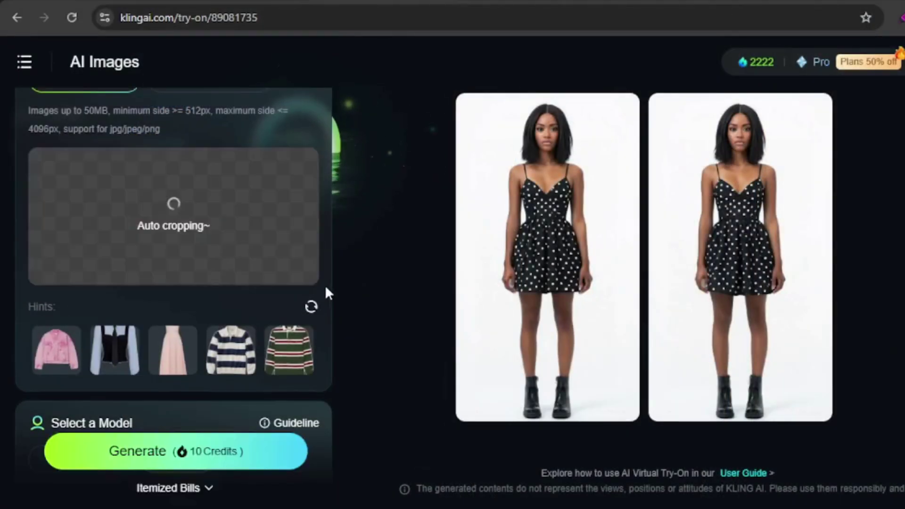
- Change the neon-trimmed suit's category to Dress/Suit and generate it on custom model girl5.png
click(298, 170)
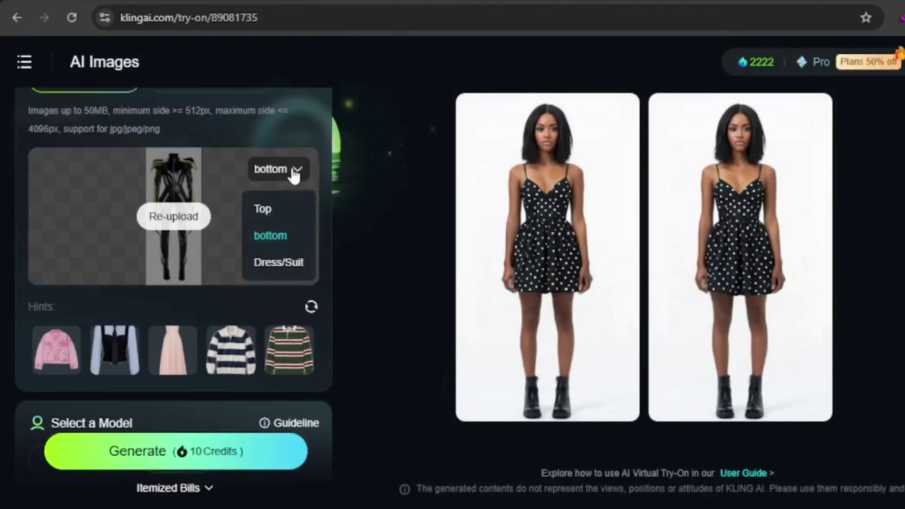
click(288, 261)
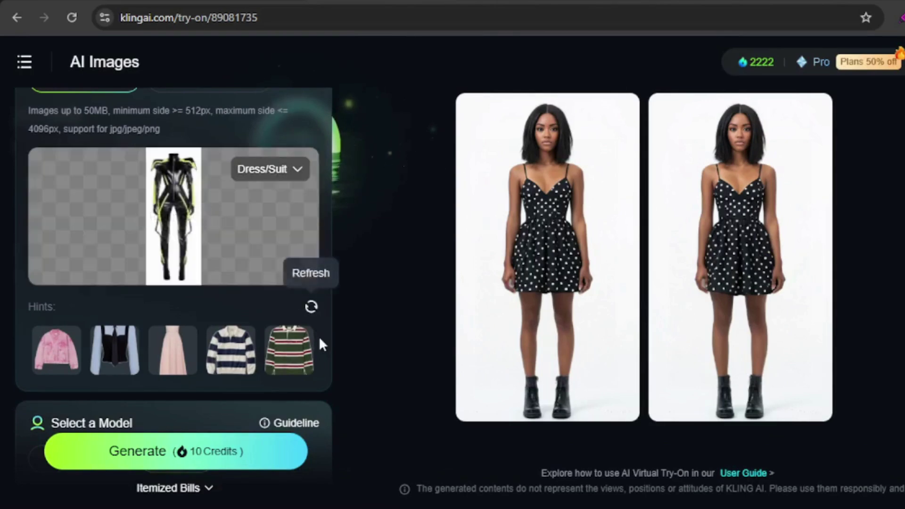
scroll(324, 359, down, 3)
scroll(324, 359, down, 1)
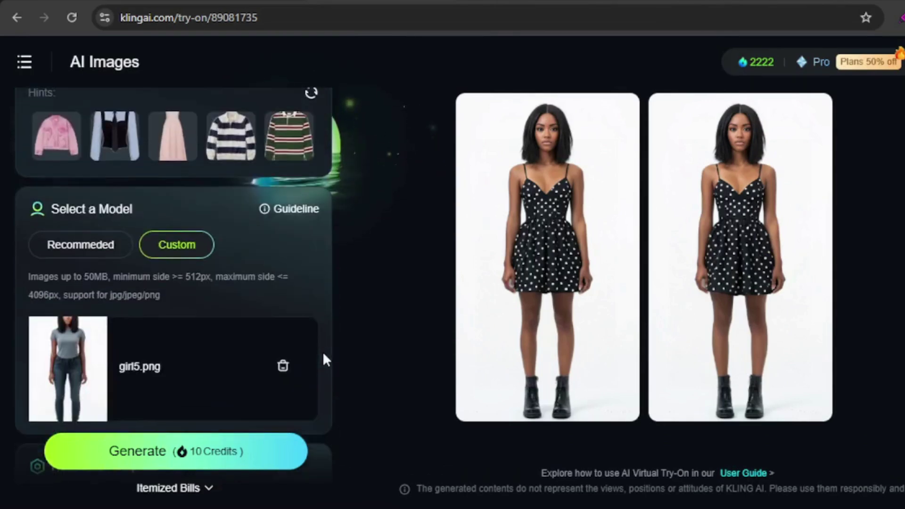
click(184, 450)
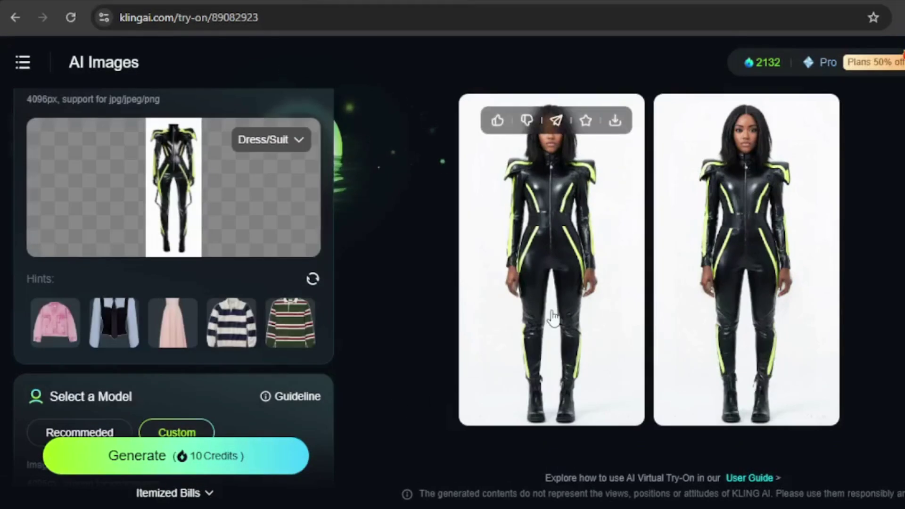
- Expand the first suit result to a 3:2 image and send it to image-to-video
click(554, 316)
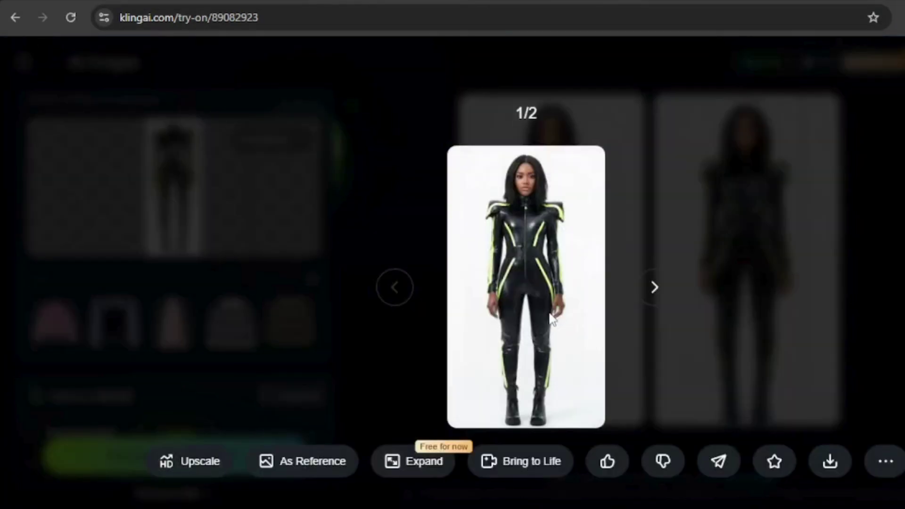
click(410, 462)
scroll(513, 480, down, 2)
click(235, 414)
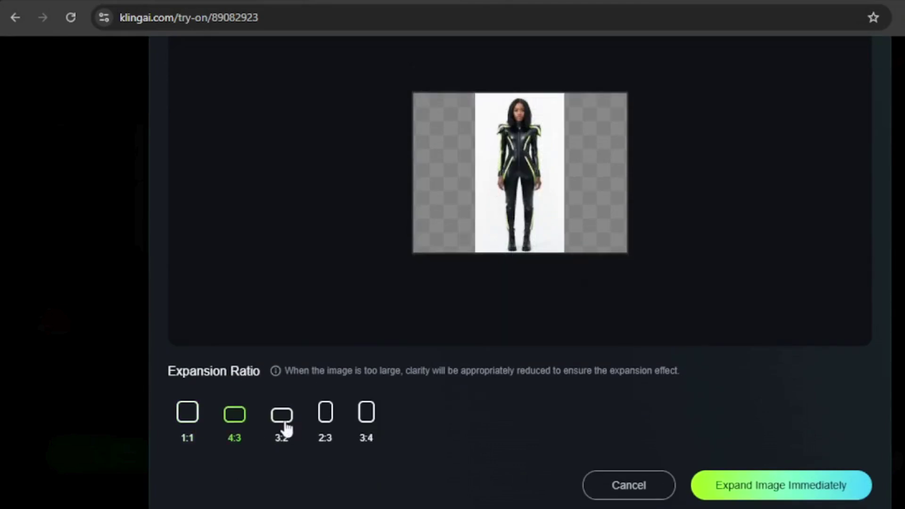
click(283, 422)
click(760, 486)
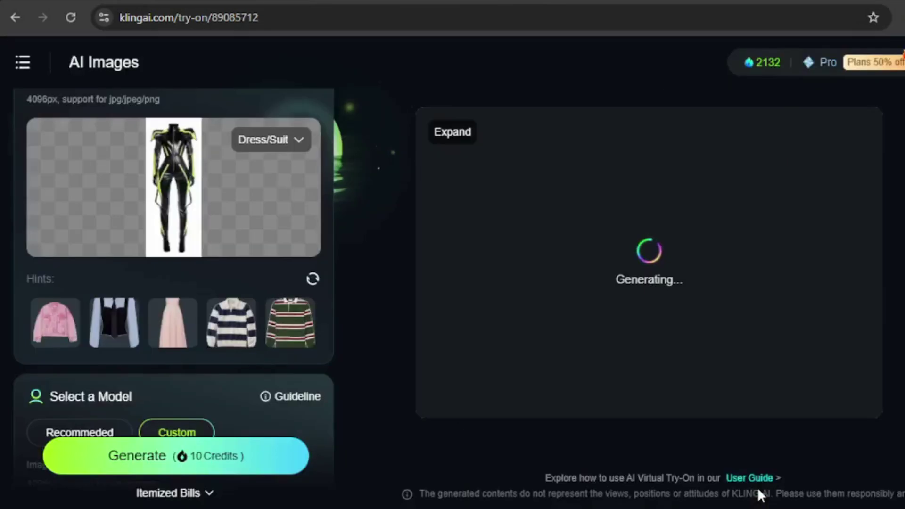
click(808, 390)
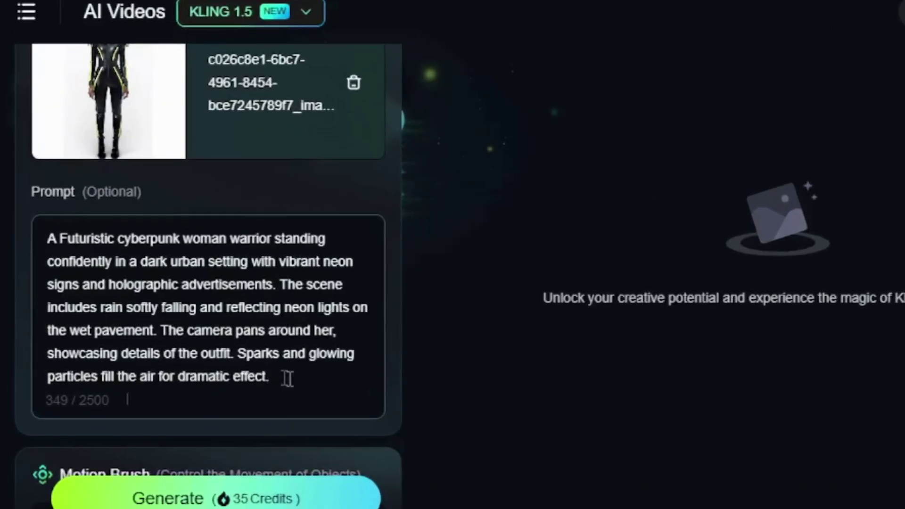
- Place the cursor at the end of the cyberpunk warrior prompt to resume editing it
click(233, 362)
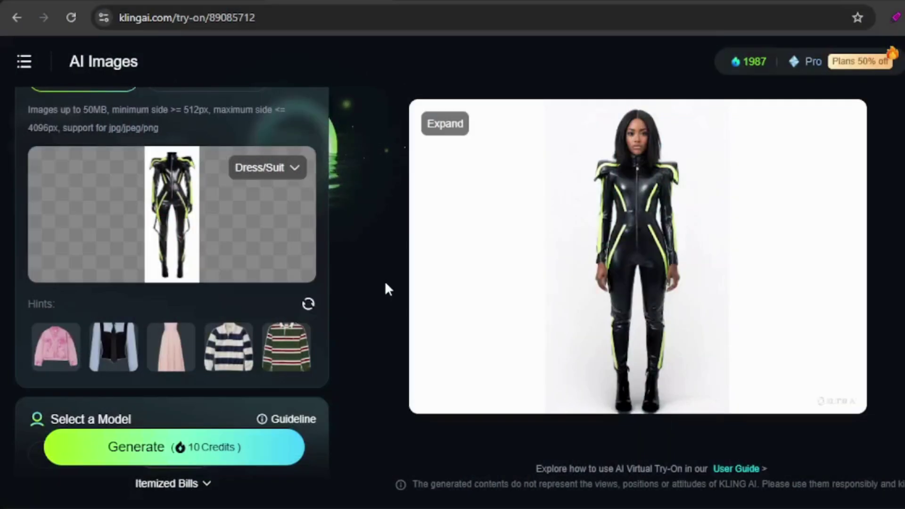
- End the prompt with 'a dark city.', reference the expanded suit image, and generate 16:9 images
mouse_move(601, 295)
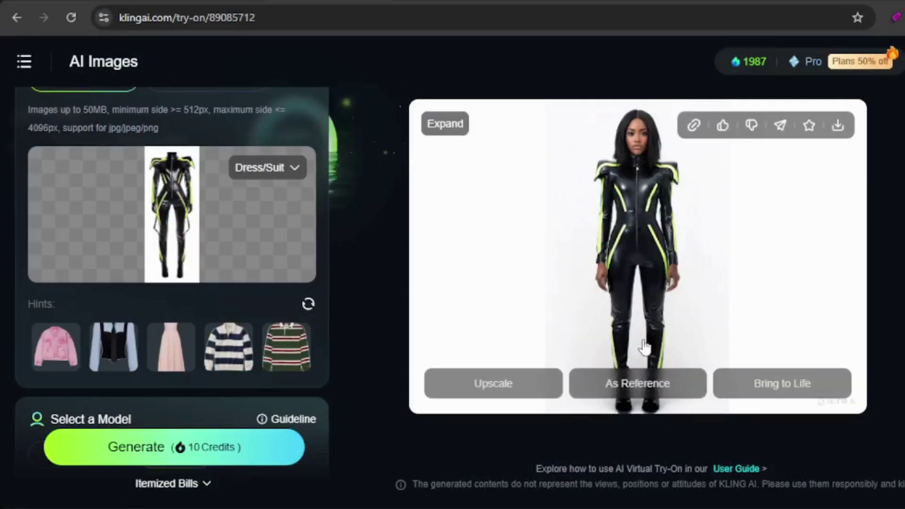
click(640, 384)
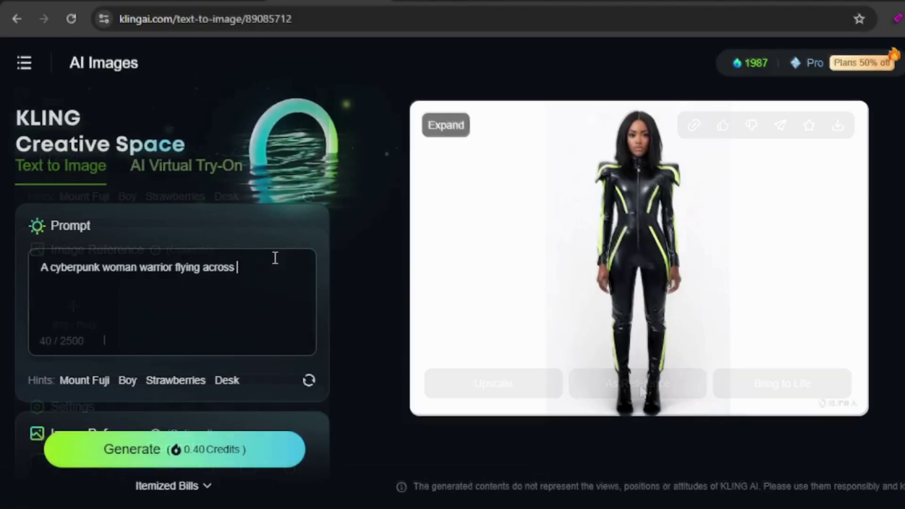
text(a dark)
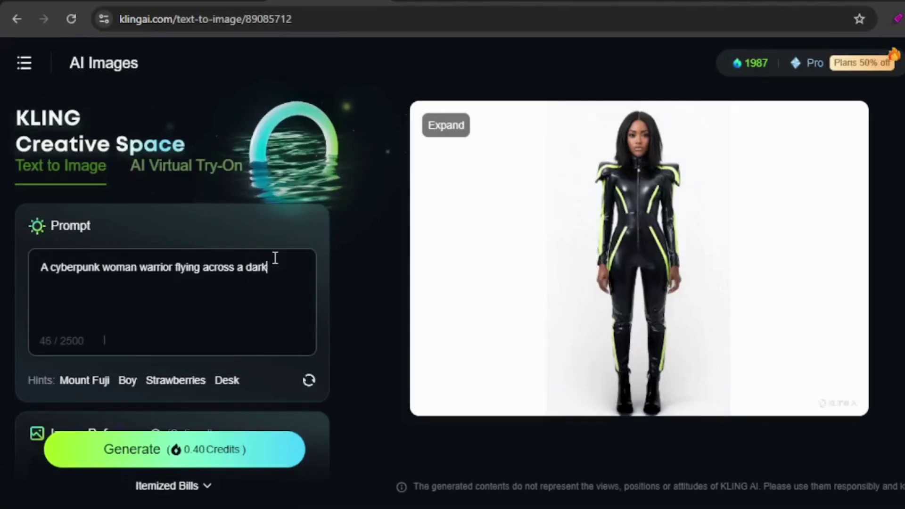
text( city.)
scroll(293, 415, down, 1)
scroll(293, 415, down, 4)
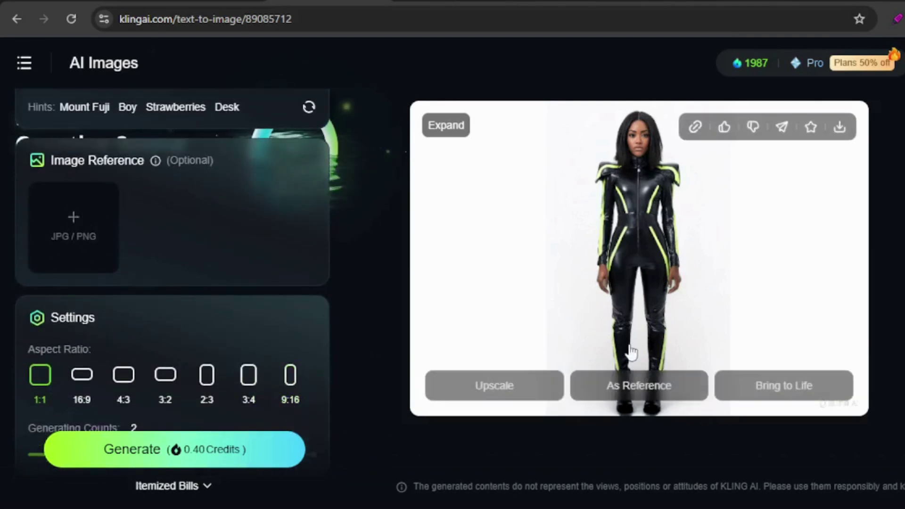
click(635, 384)
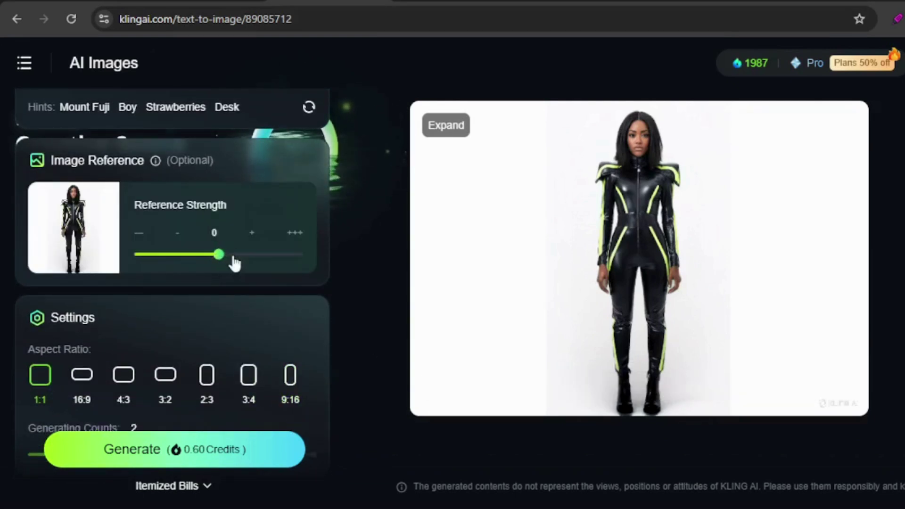
click(82, 375)
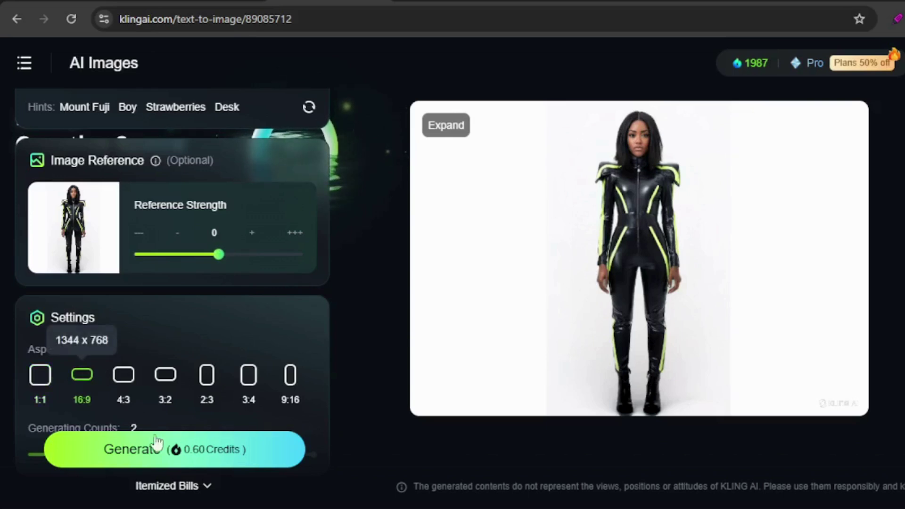
scroll(313, 420, down, 2)
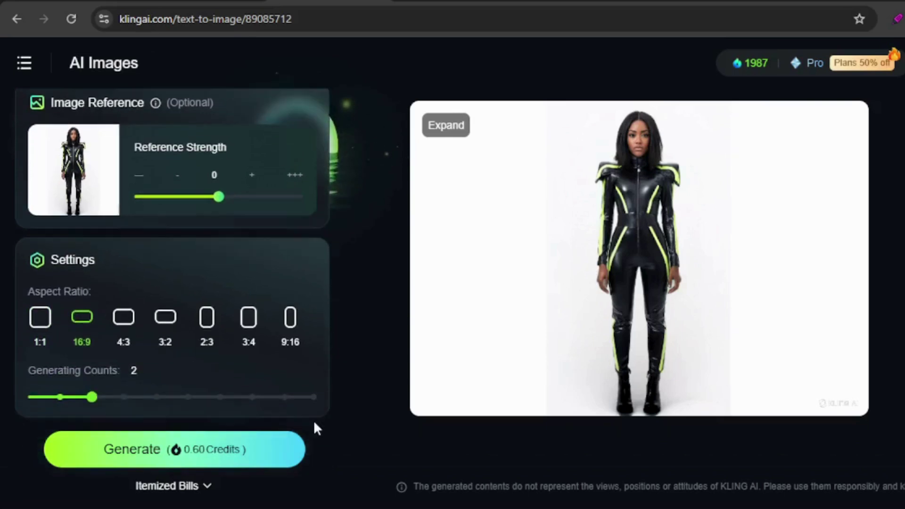
click(189, 464)
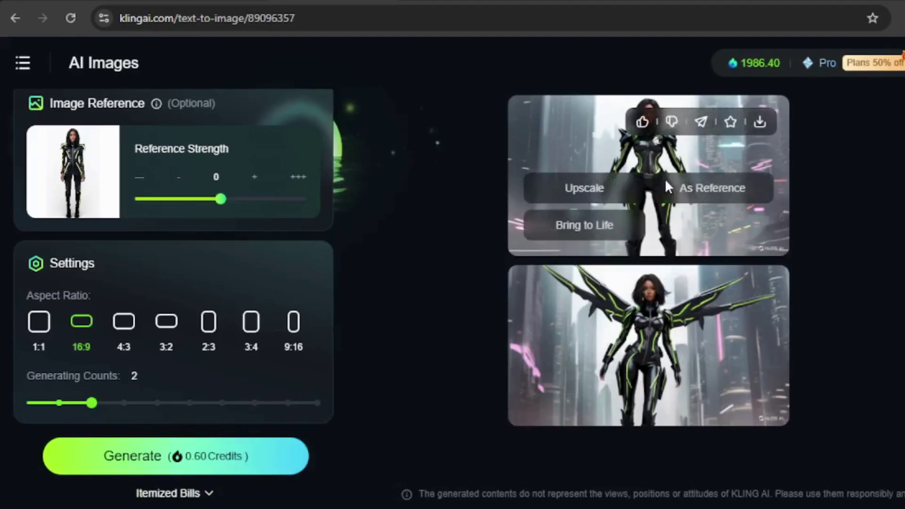
- Preview both superhero results enlarged, then raise Reference Strength to +
click(603, 158)
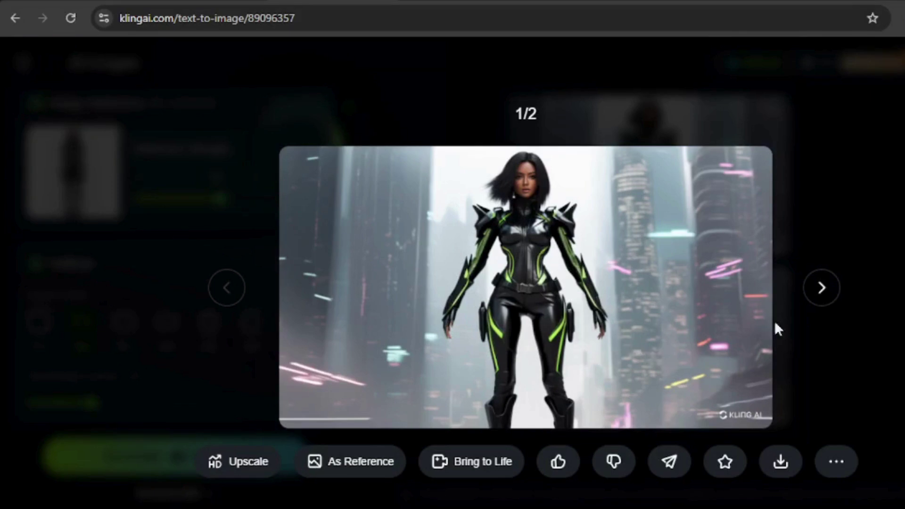
click(823, 293)
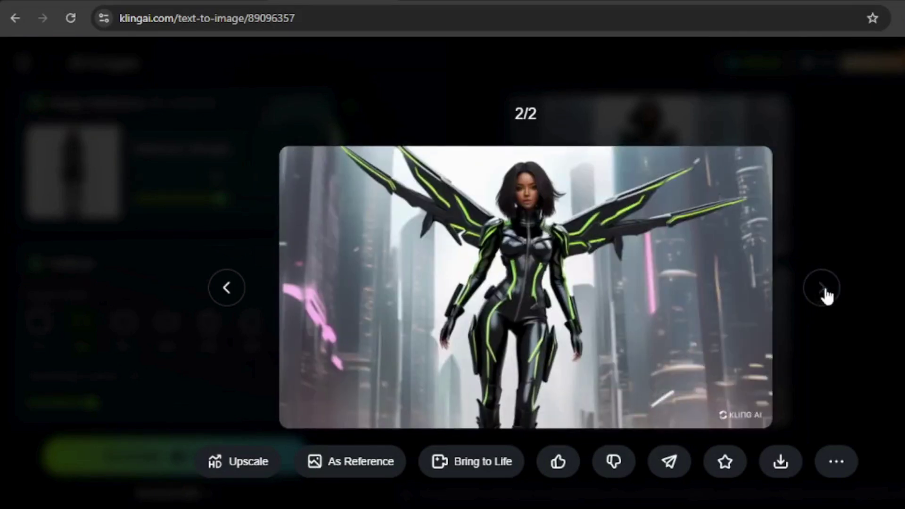
key(Escape)
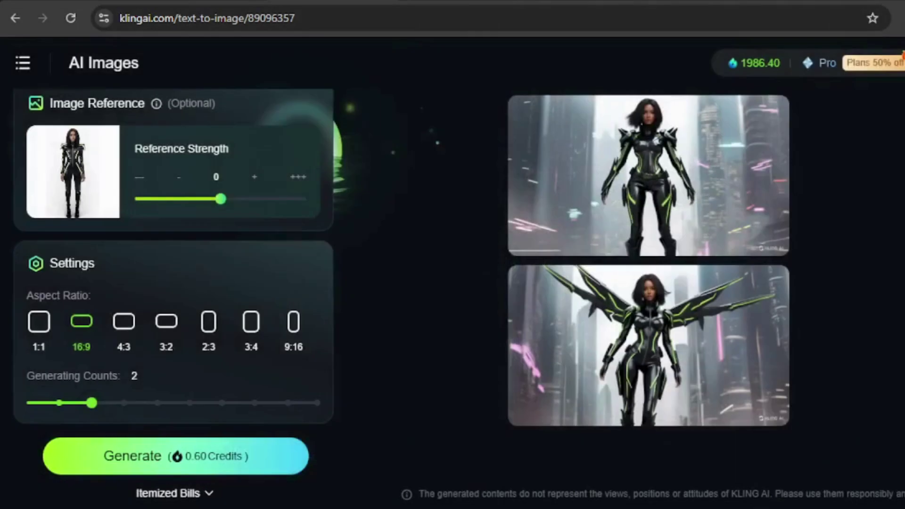
drag(219, 197, 254, 198)
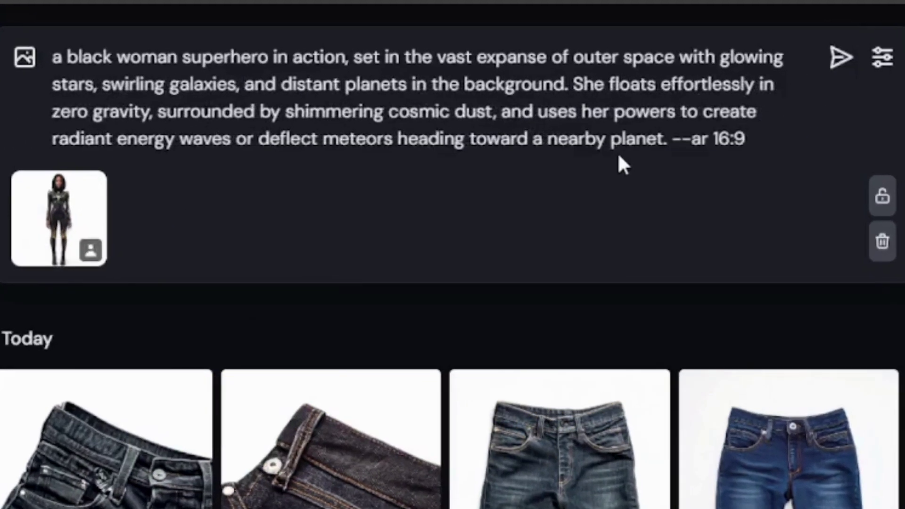
- Submit the space superhero prompt and start a Subtle upscale of the bottom-right image
key(Return)
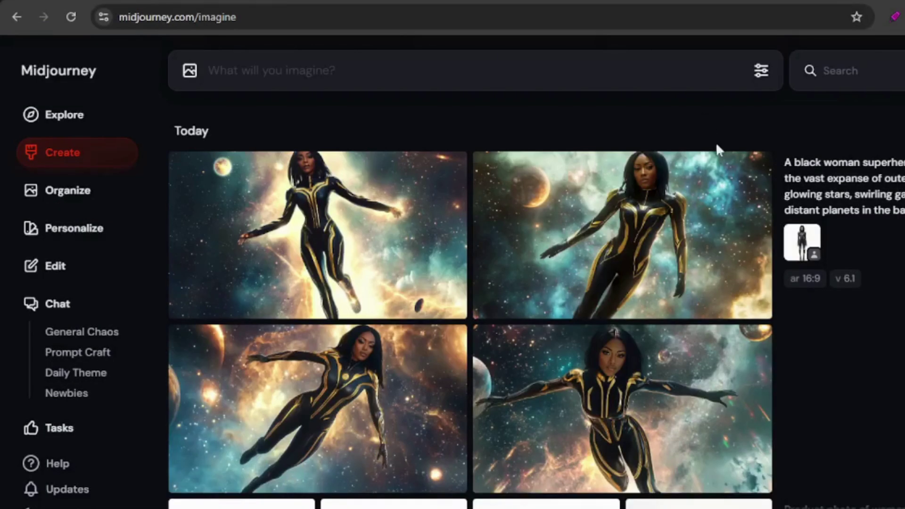
click(623, 418)
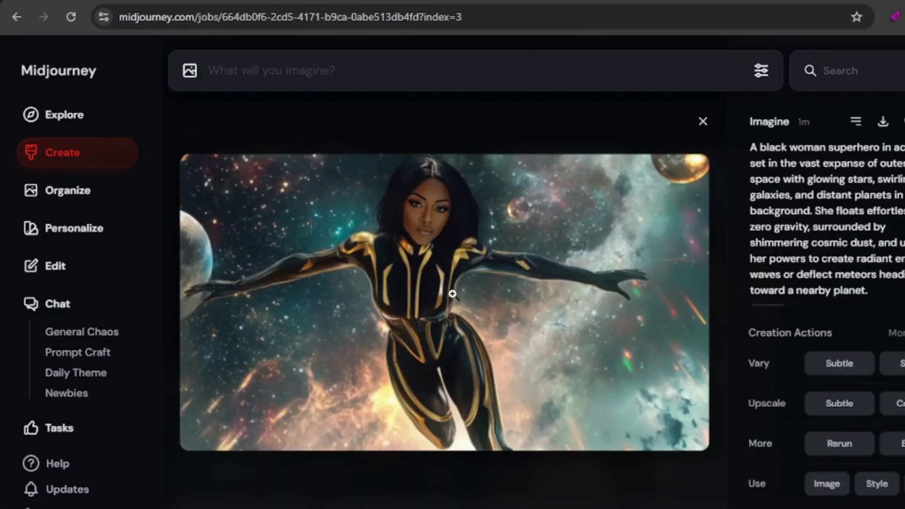
click(824, 411)
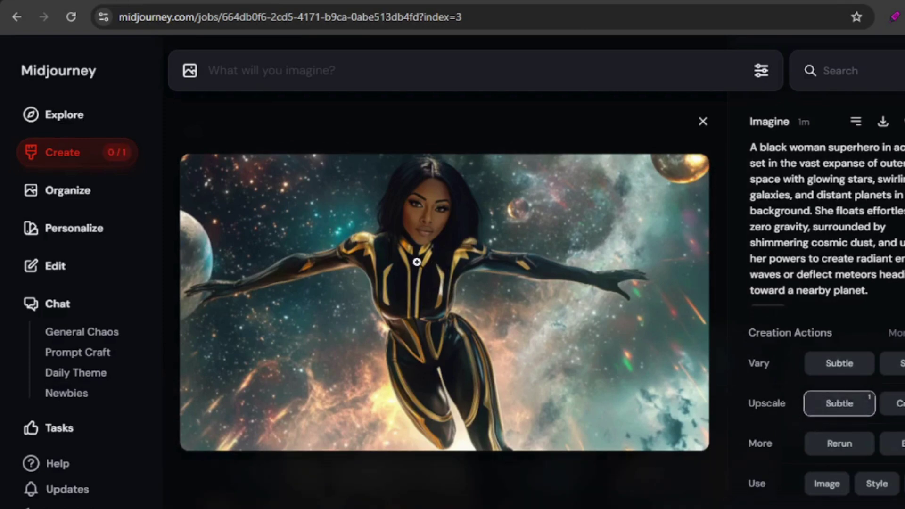
key(Escape)
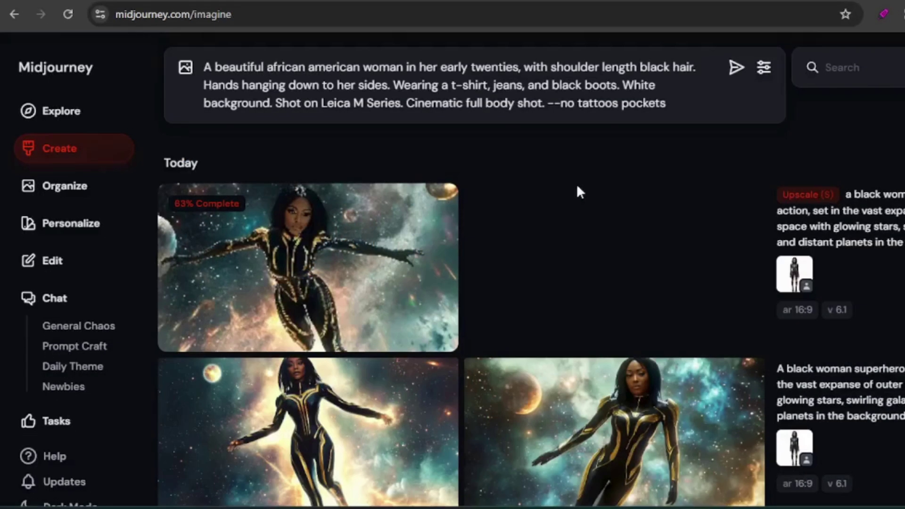
- Upload the Work image into a new editor session and retexture it with the space prompt
click(56, 264)
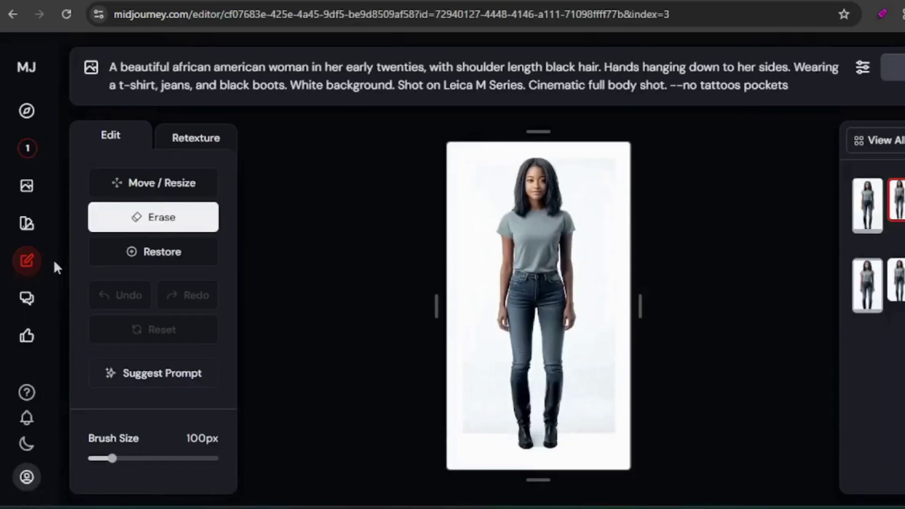
click(870, 139)
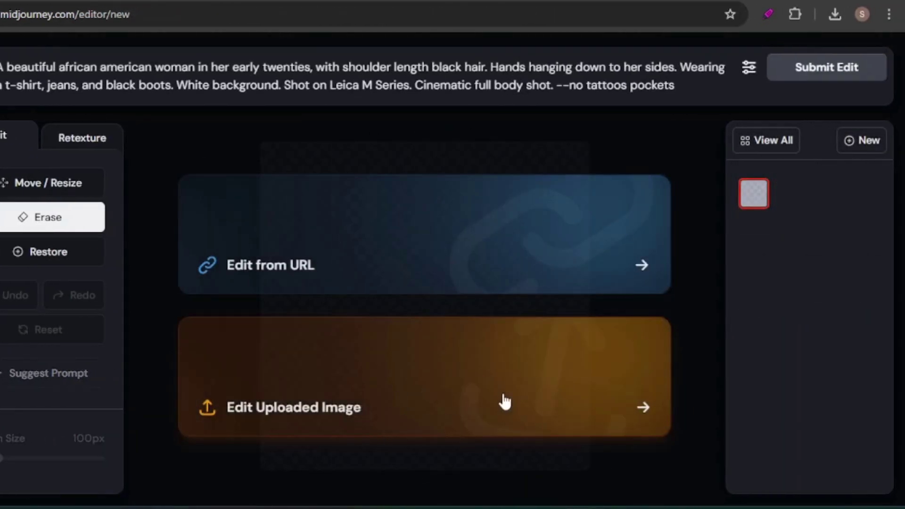
click(508, 401)
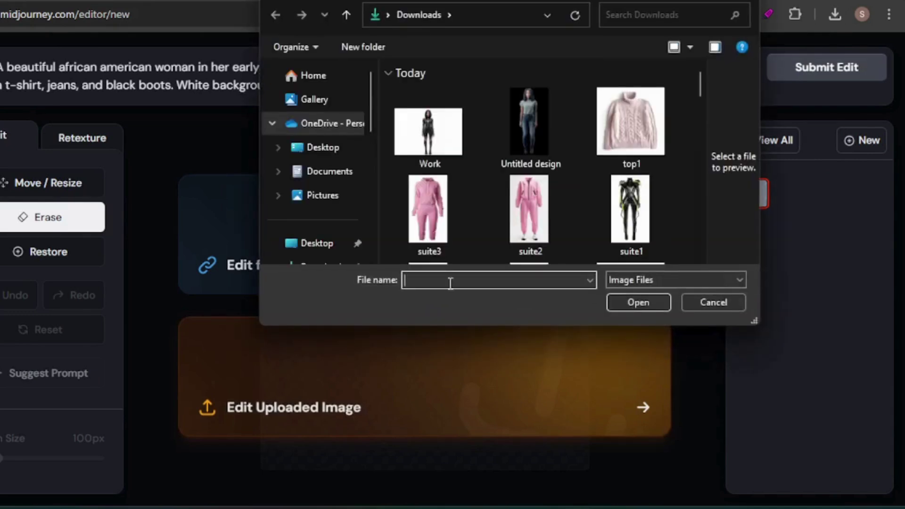
click(412, 137)
double_click(412, 136)
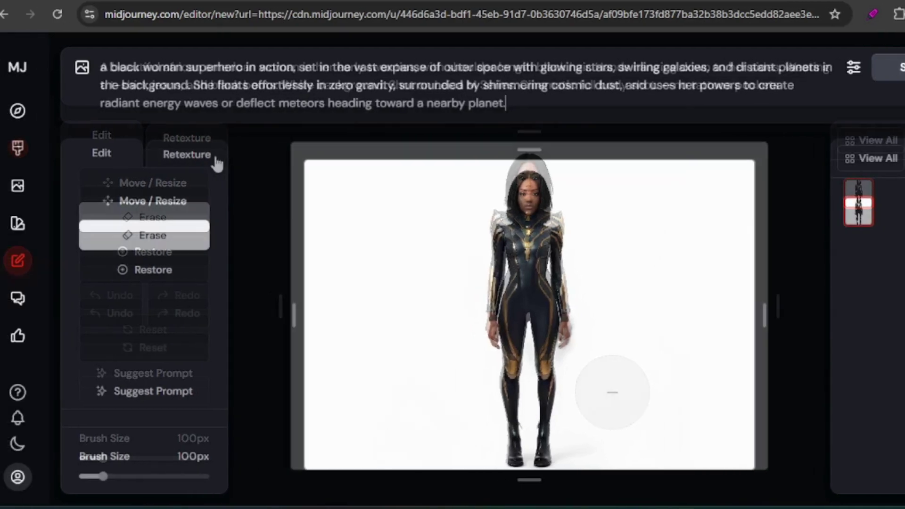
click(215, 160)
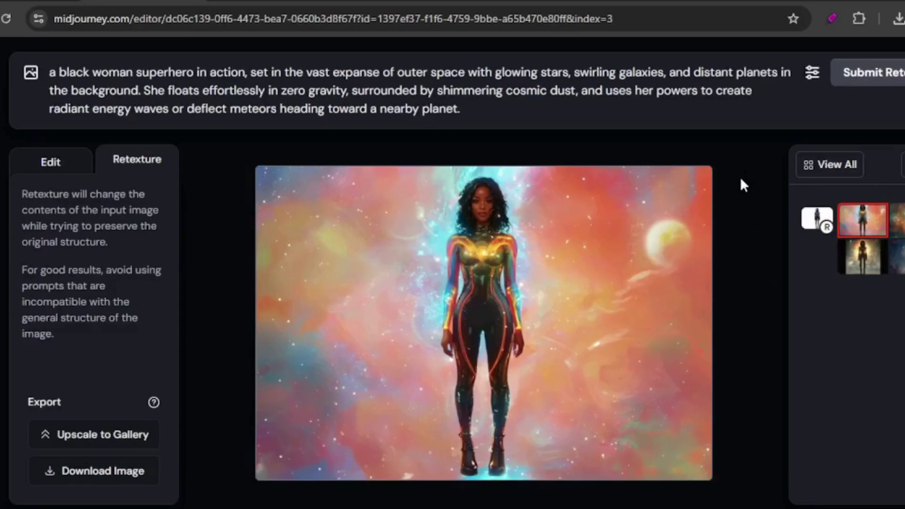
- Compare the remaining retexture variations in the right panel
click(898, 220)
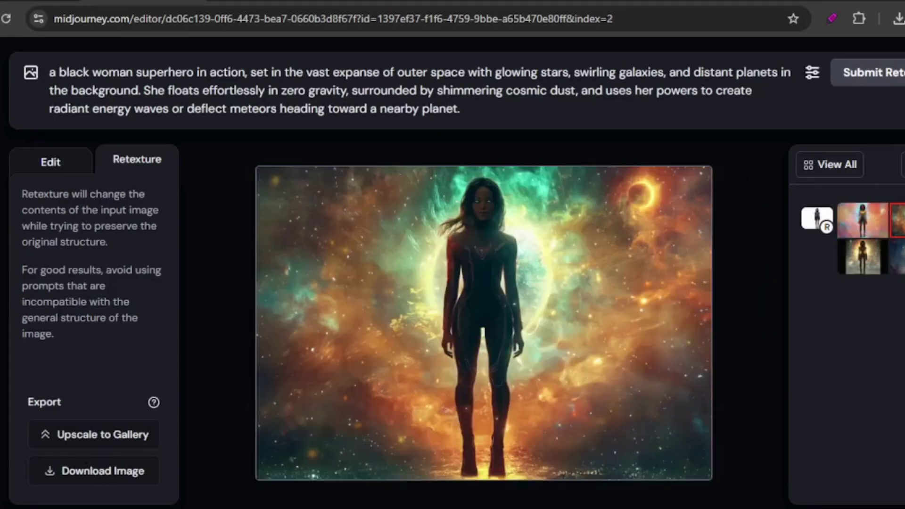
click(864, 259)
click(898, 257)
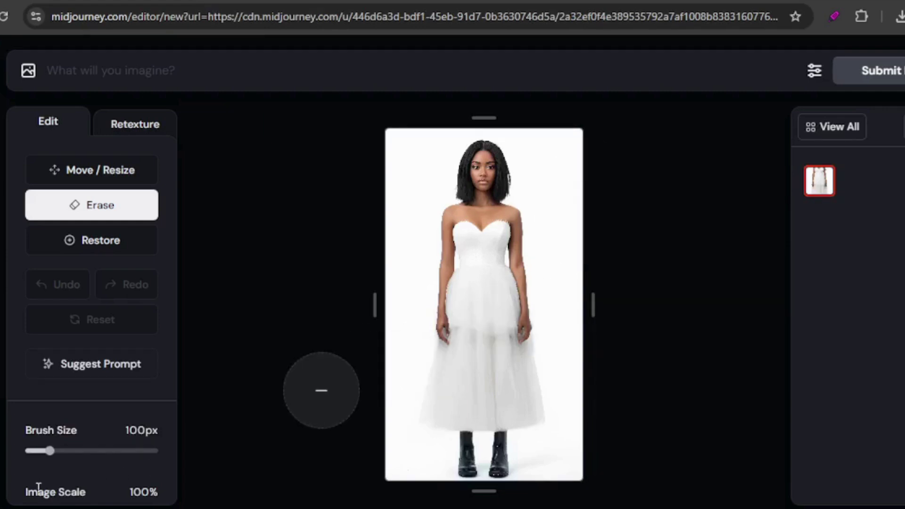
- Erase the black boots with a smaller brush, submit 'white satin dress shoes', and review the variations
drag(47, 453, 37, 453)
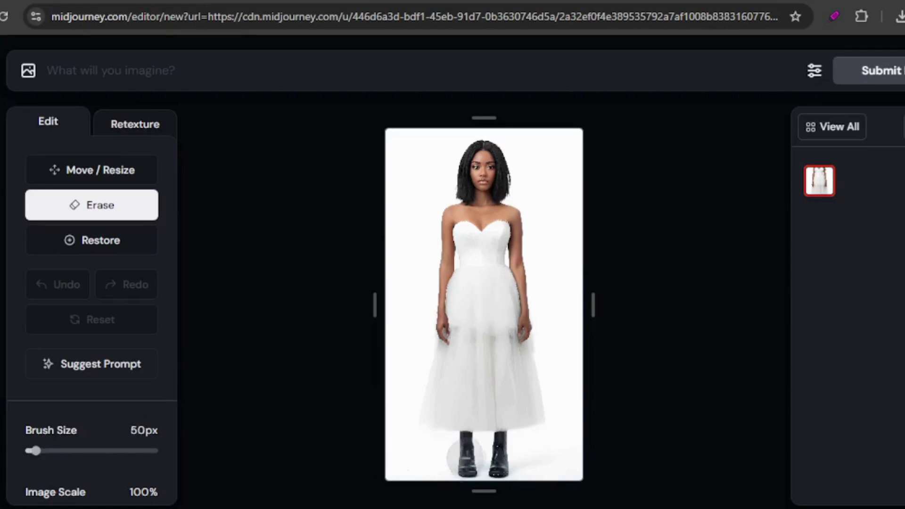
mouse_move(464, 457)
mouse_down()
mouse_move(504, 460)
mouse_move(496, 451)
mouse_move(503, 444)
mouse_move(459, 446)
mouse_up()
click(352, 69)
text(white satin dress shoes)
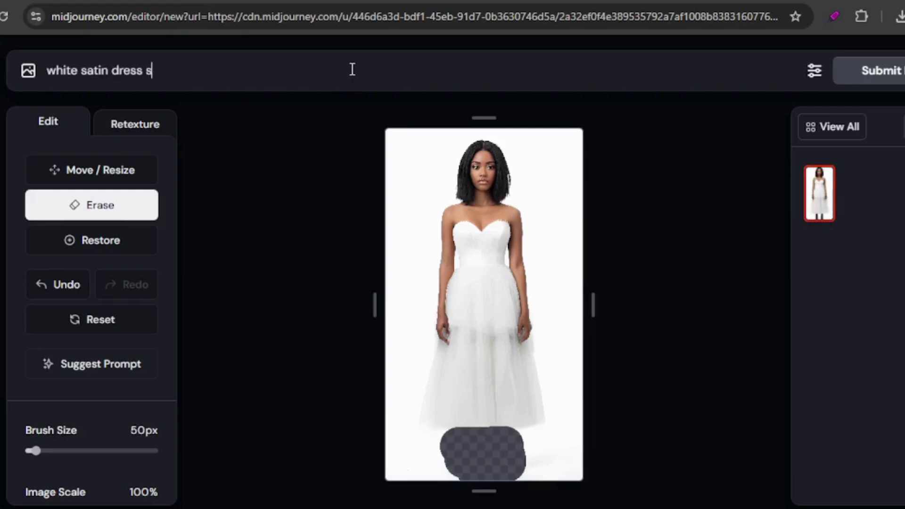
click(881, 75)
click(880, 71)
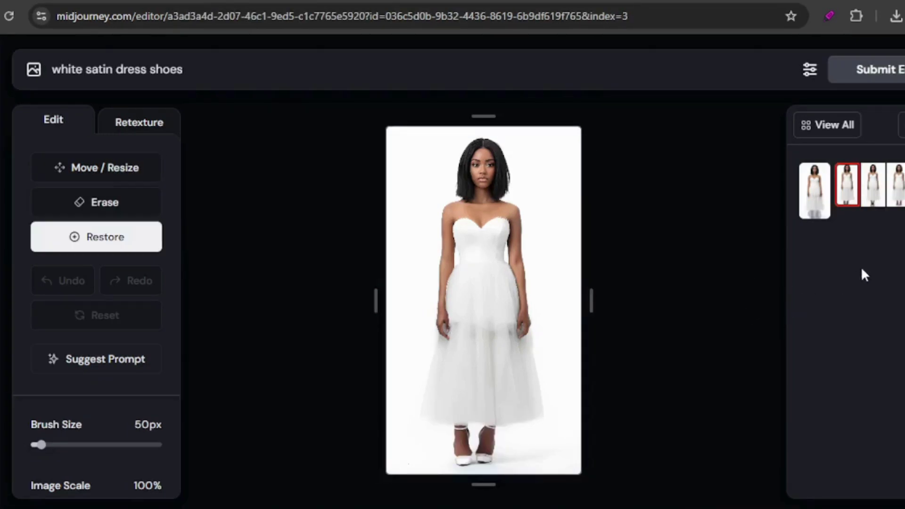
click(877, 198)
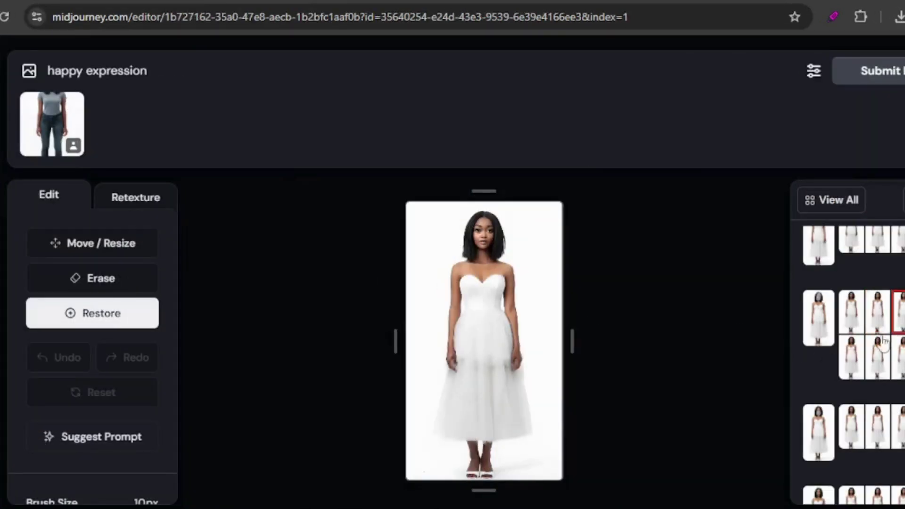
- Compare the smiling variations against the erased-mouth edit of the white-dress photo
click(854, 359)
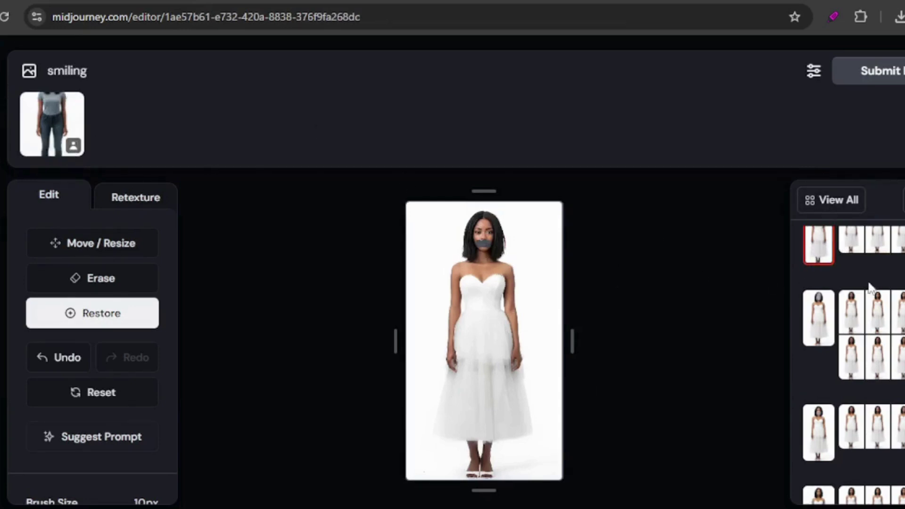
click(852, 243)
click(819, 245)
click(849, 250)
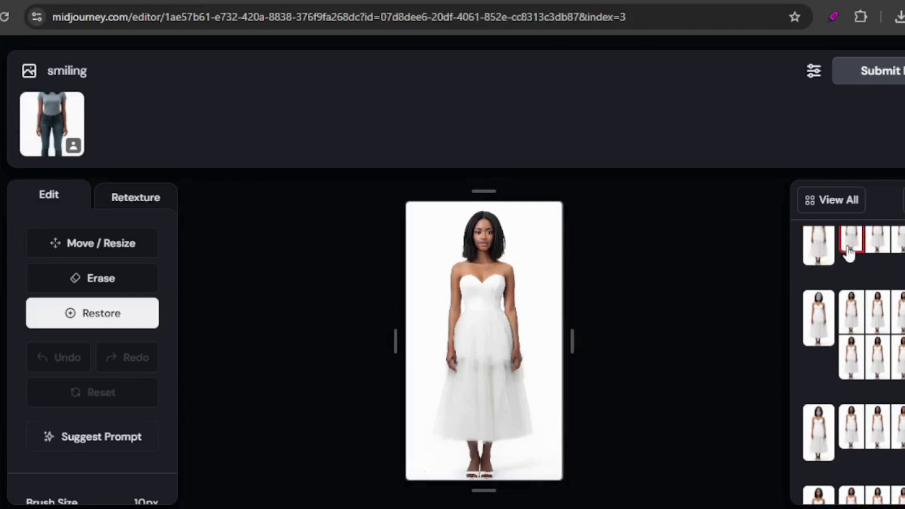